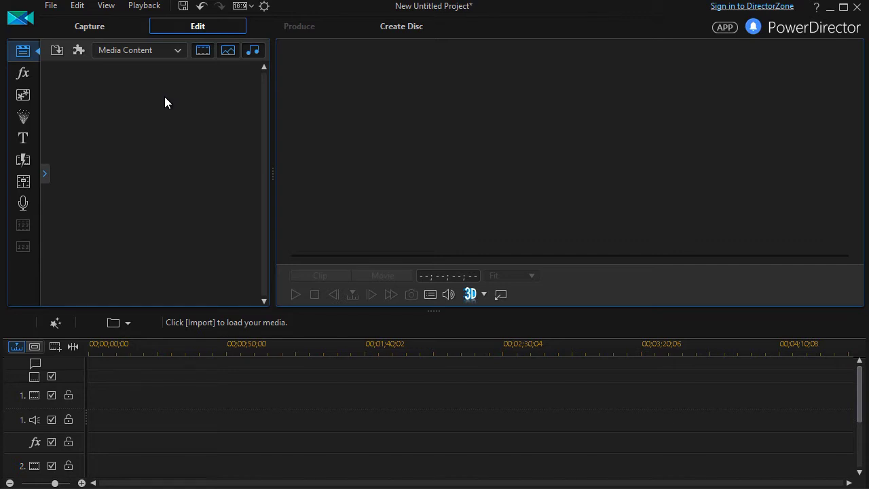
Place the 31,1,255 blue color board at the start of video track 1 as the background.
click(180, 52)
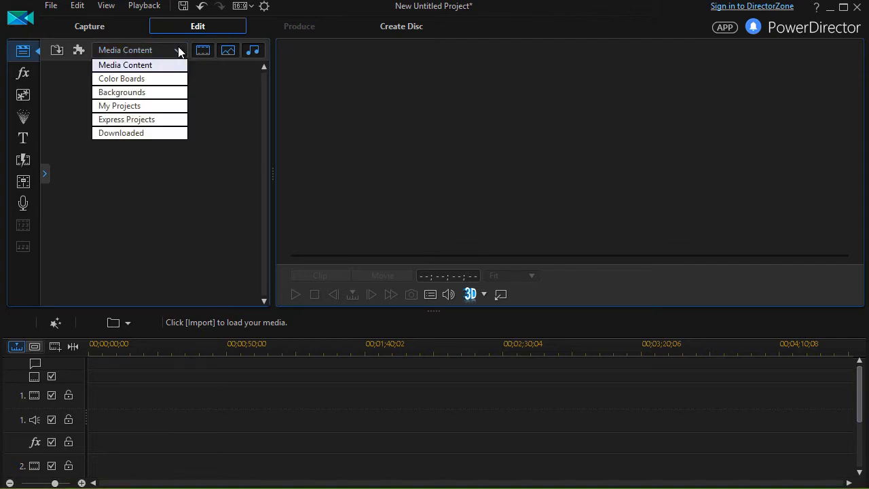
click(147, 79)
drag(104, 240, 88, 394)
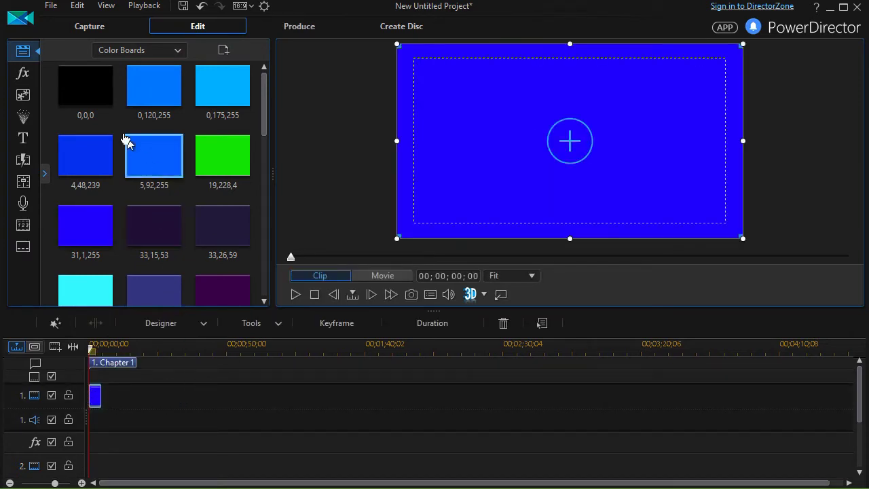
click(180, 52)
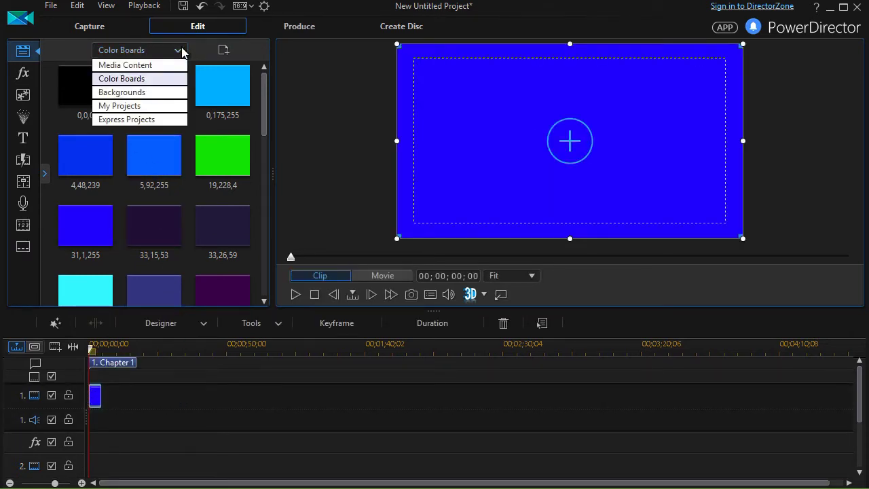
click(168, 63)
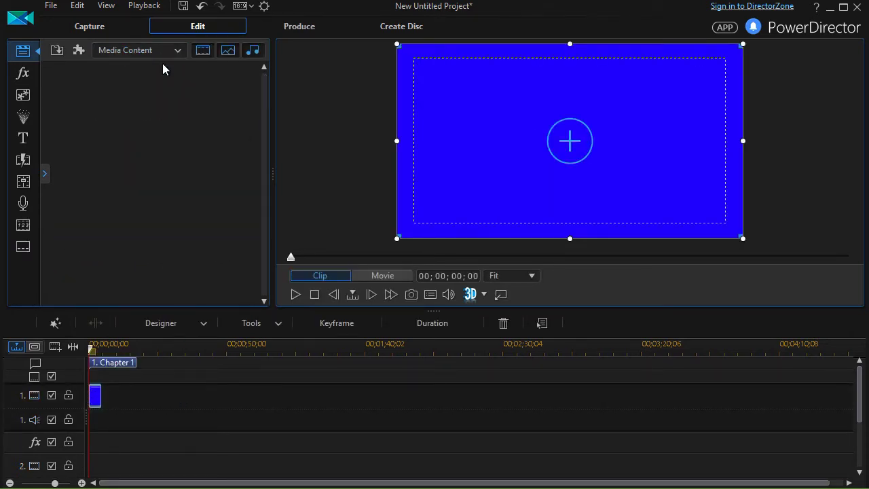
Drop the Default 'My Title' title template at the start of the title track.
click(24, 138)
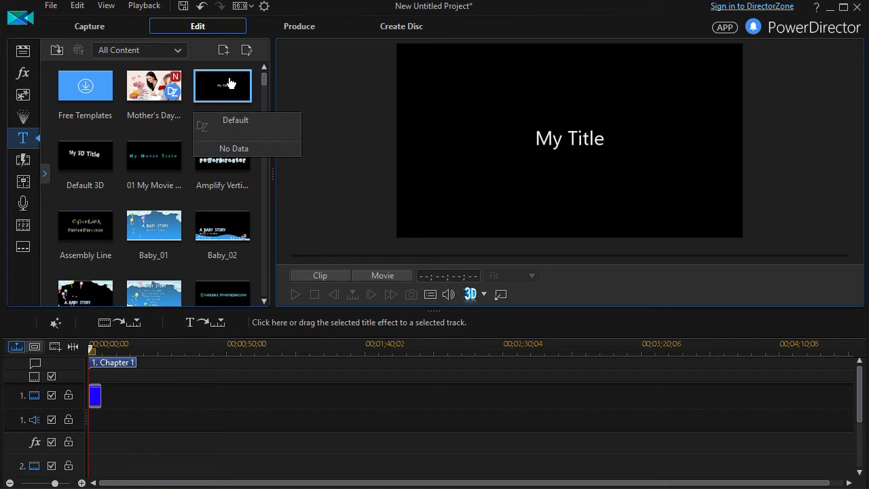
drag(230, 86, 91, 432)
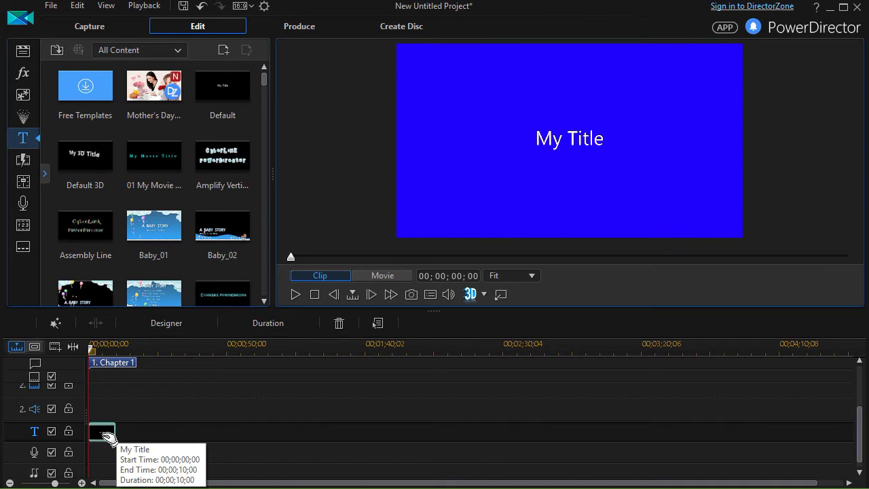
Replace the title text with 'Our Test' and set its font size to 48.
double_click(105, 435)
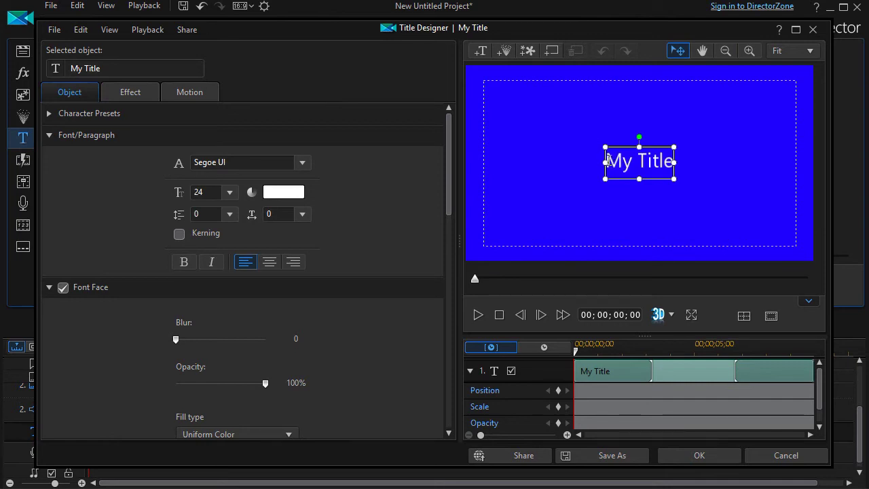
drag(607, 161, 691, 174)
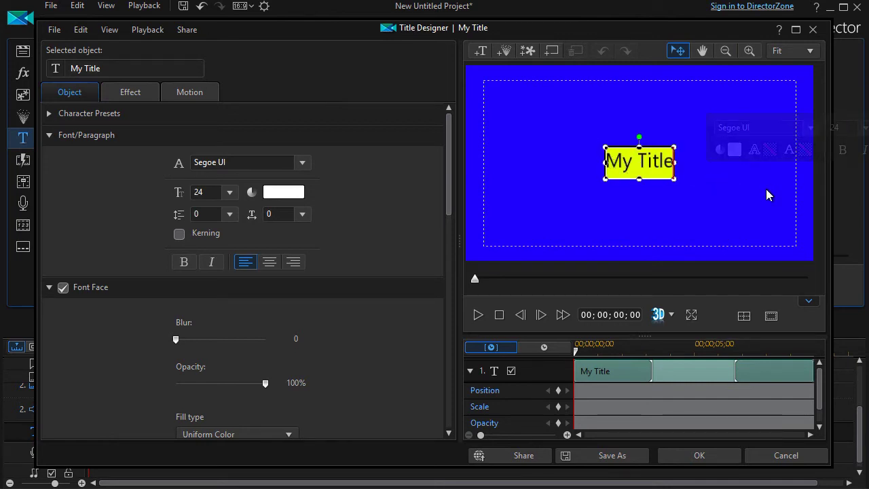
text(Ou)
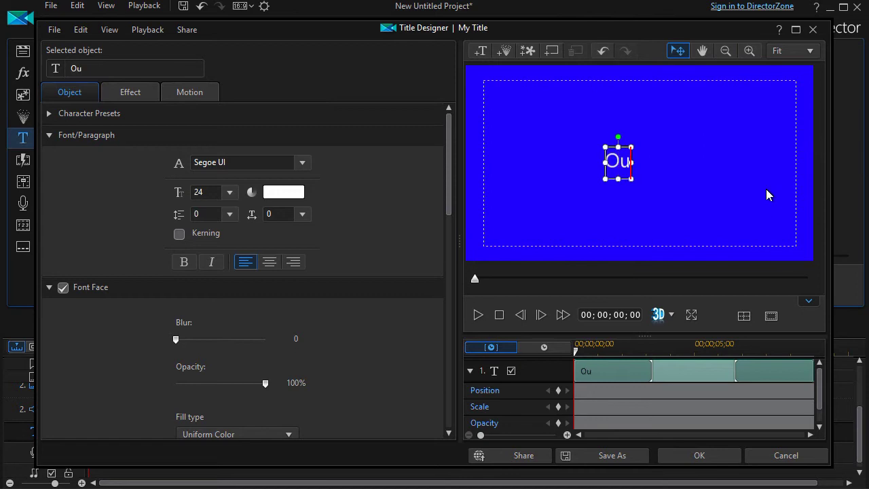
text(r Test)
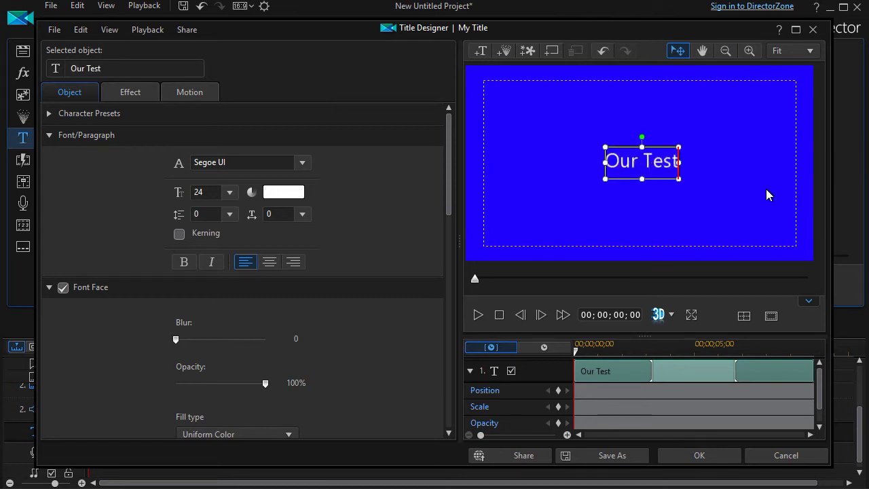
click(229, 194)
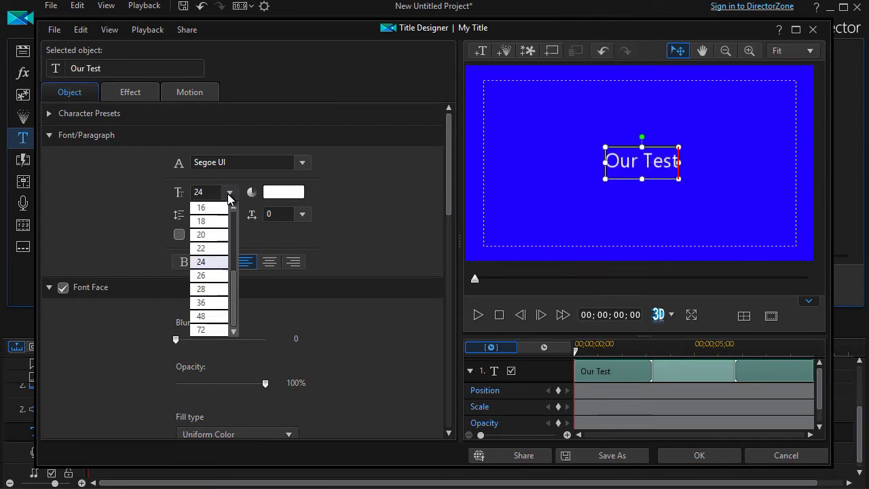
click(209, 290)
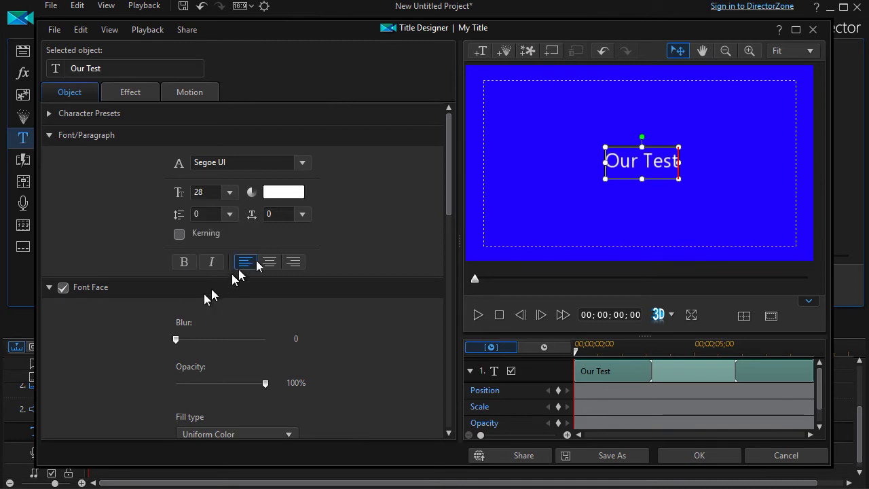
drag(607, 161, 681, 163)
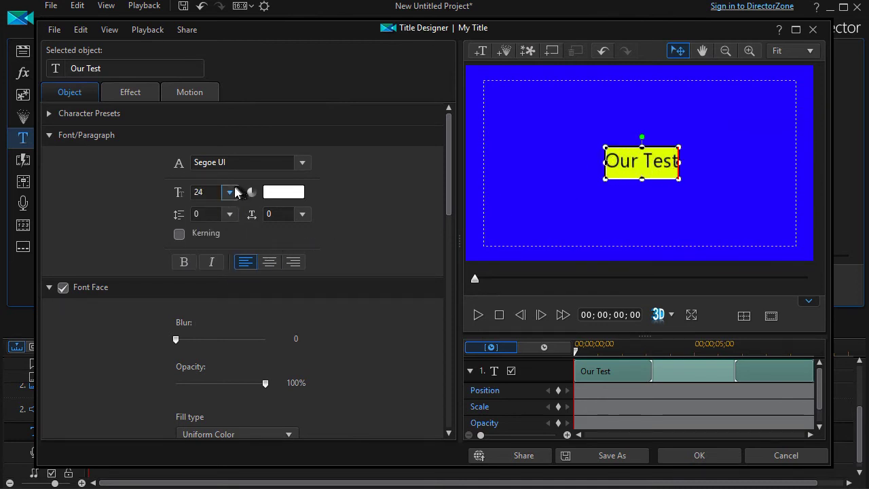
click(235, 192)
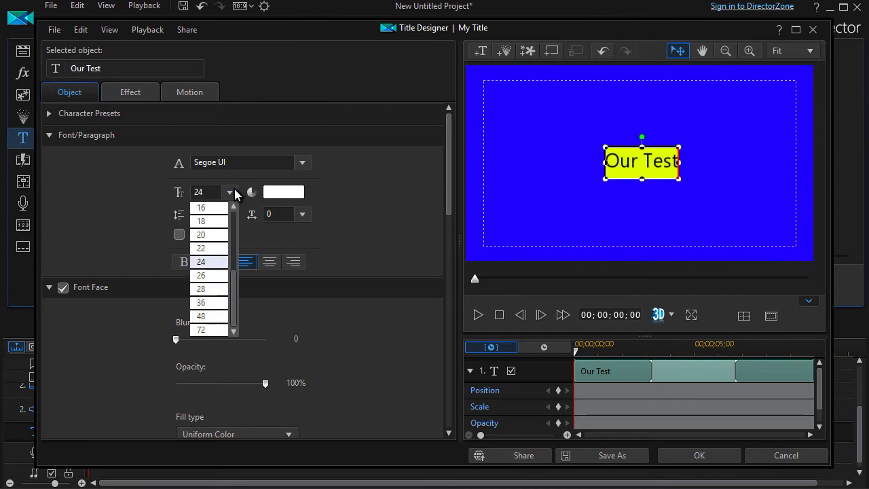
click(210, 317)
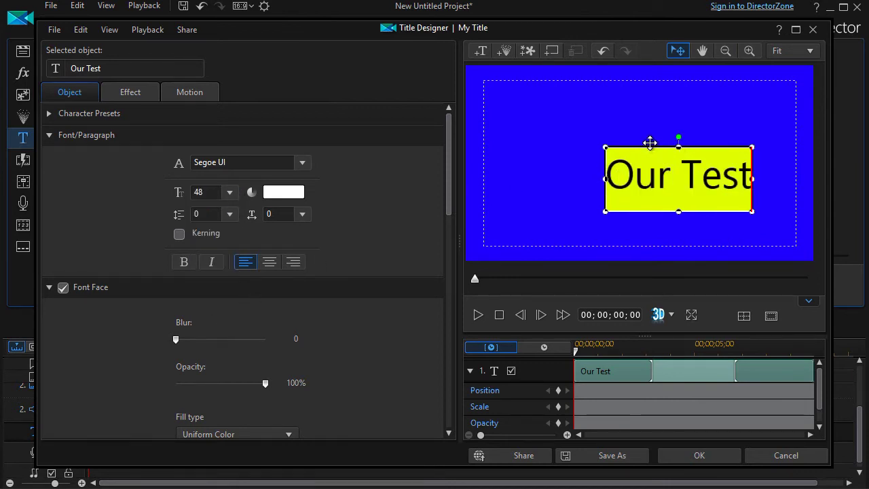
Move the Our Test text object left toward the frame centre.
drag(645, 146, 604, 131)
click(529, 124)
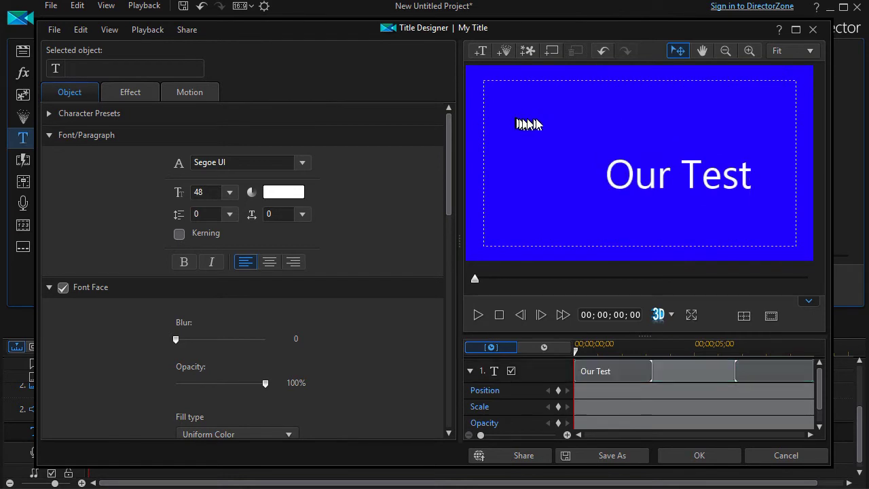
click(662, 153)
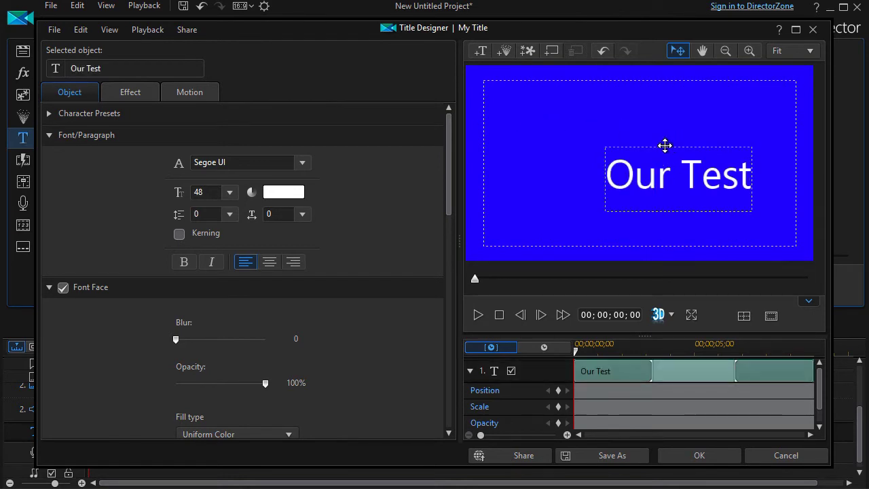
drag(665, 145, 628, 140)
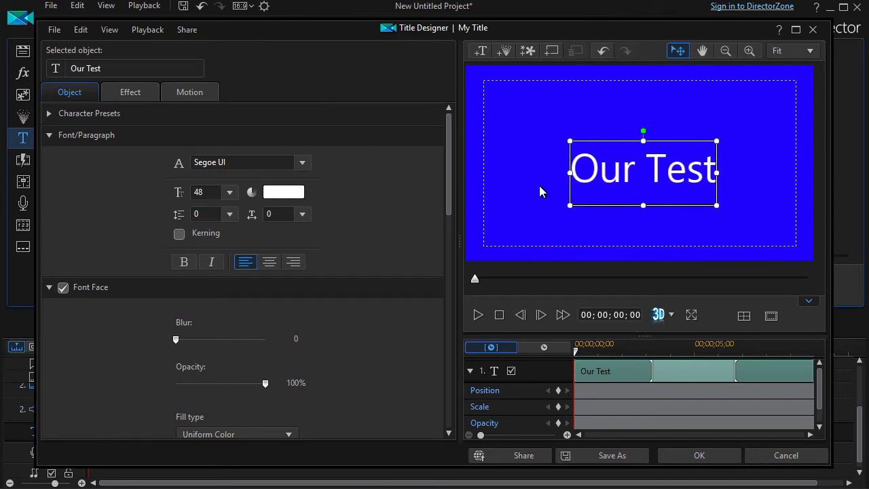
Select the whole Our Test text object and switch its font to Franklin Gothic Demi.
click(303, 163)
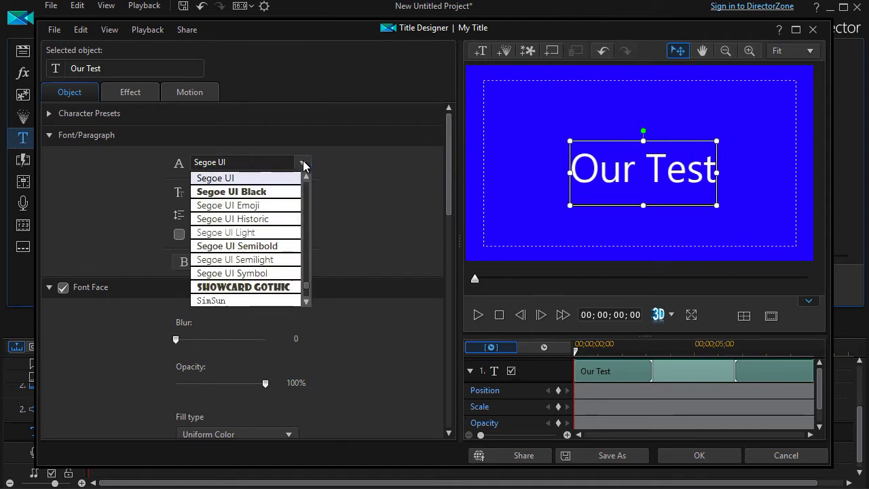
click(588, 148)
click(584, 139)
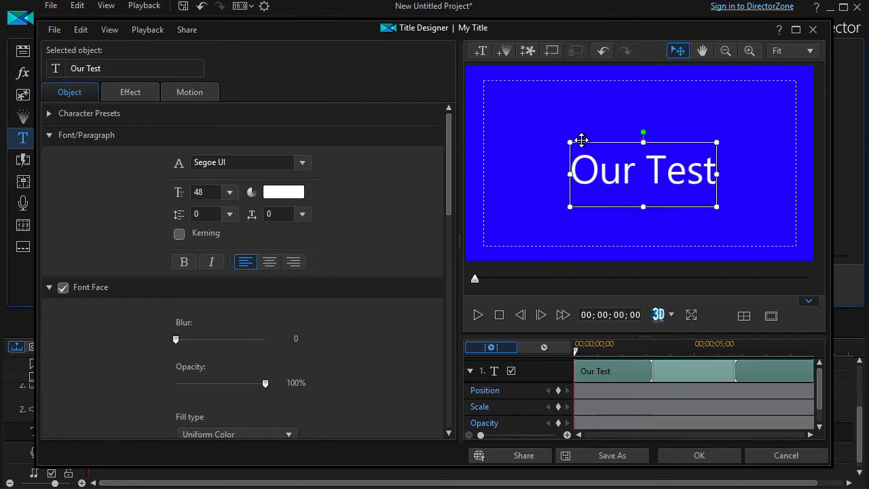
click(302, 163)
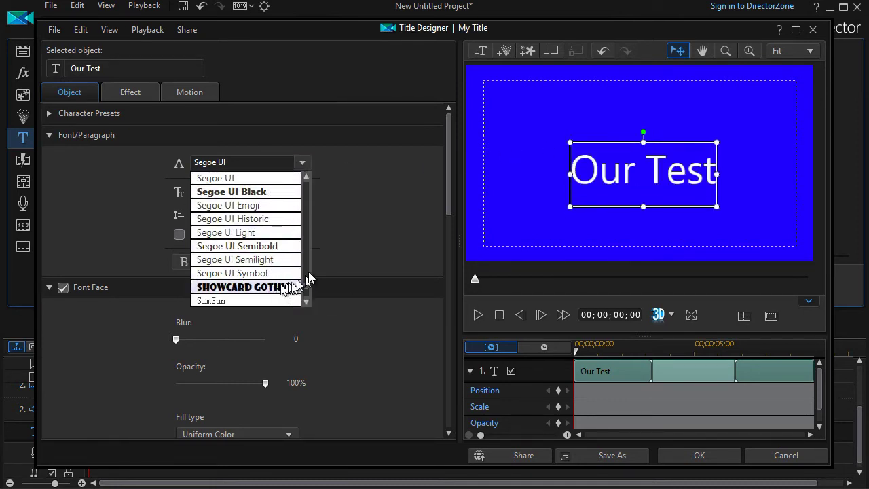
scroll(304, 286, down, 5)
scroll(306, 278, up, 10)
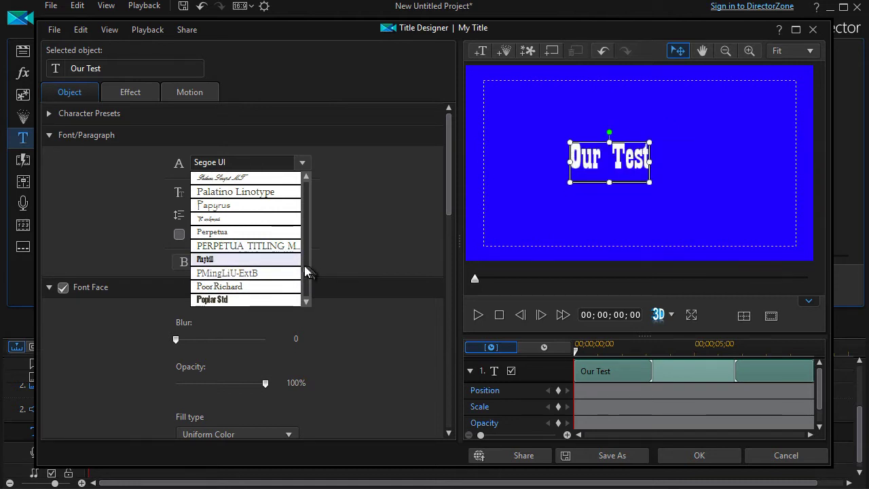
drag(305, 272, 301, 219)
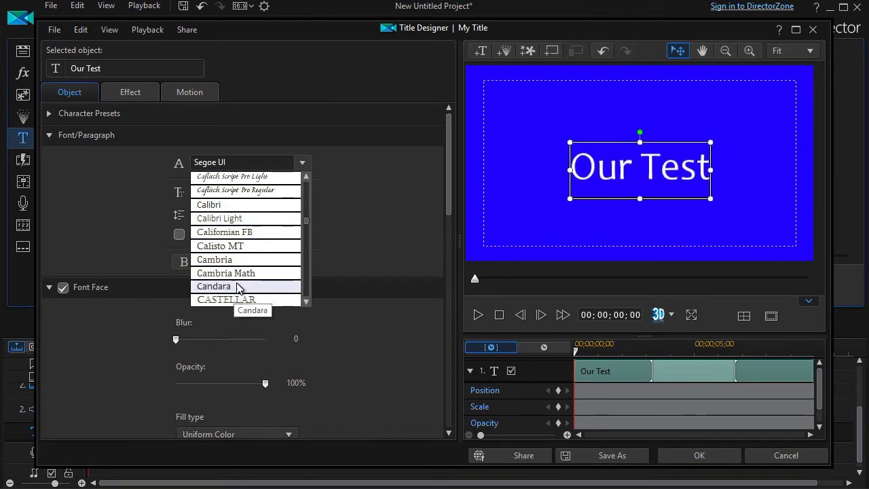
scroll(308, 221, down, 3)
drag(309, 221, 309, 229)
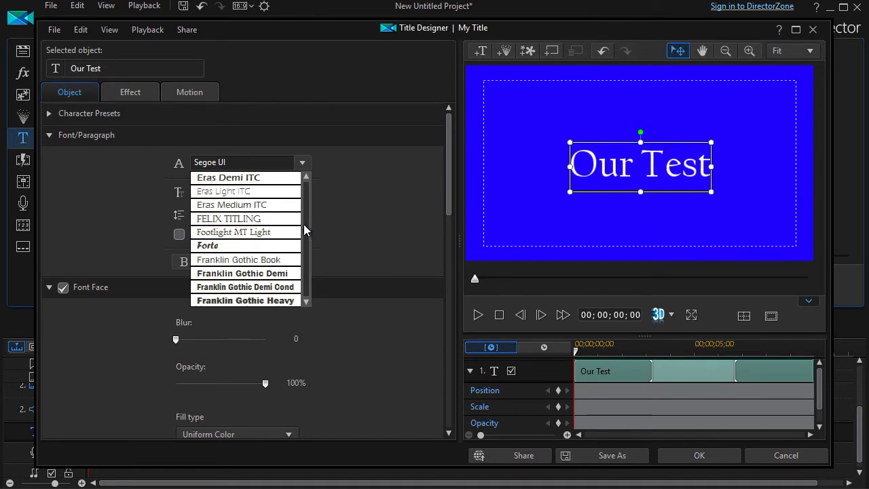
click(261, 275)
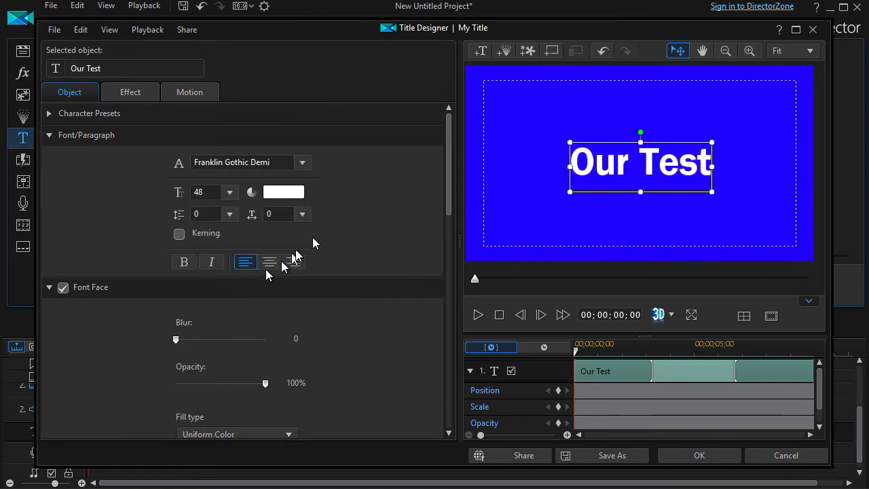
Give the Our Test title a character spacing of 2, with bold left off.
click(185, 264)
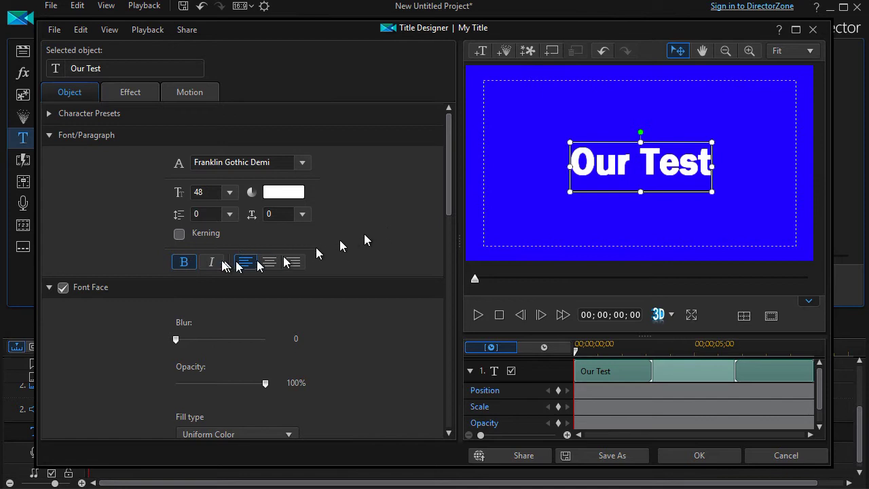
click(188, 263)
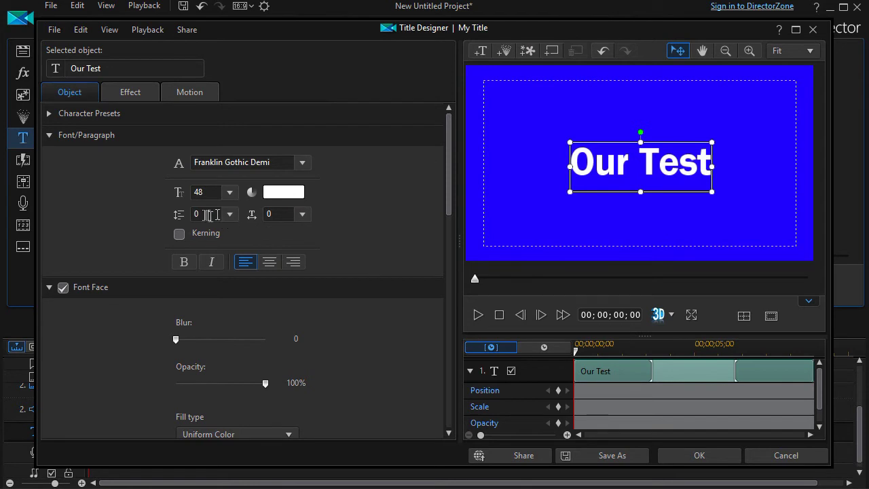
click(303, 214)
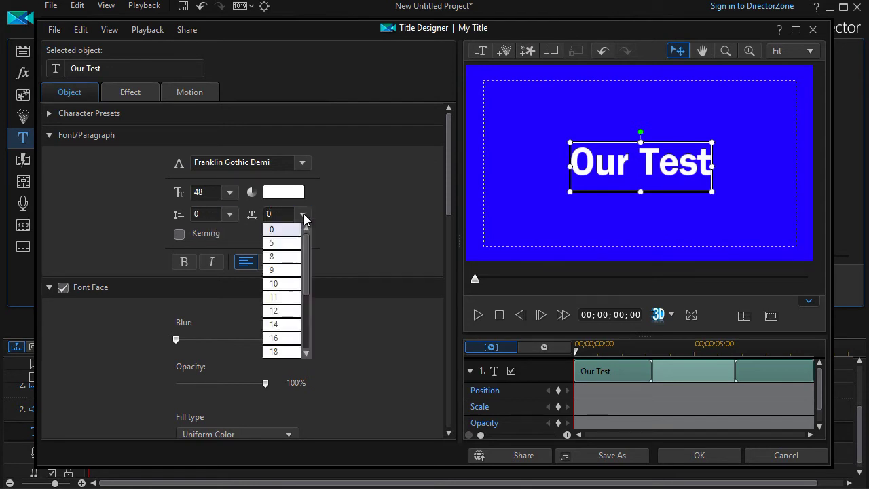
click(281, 243)
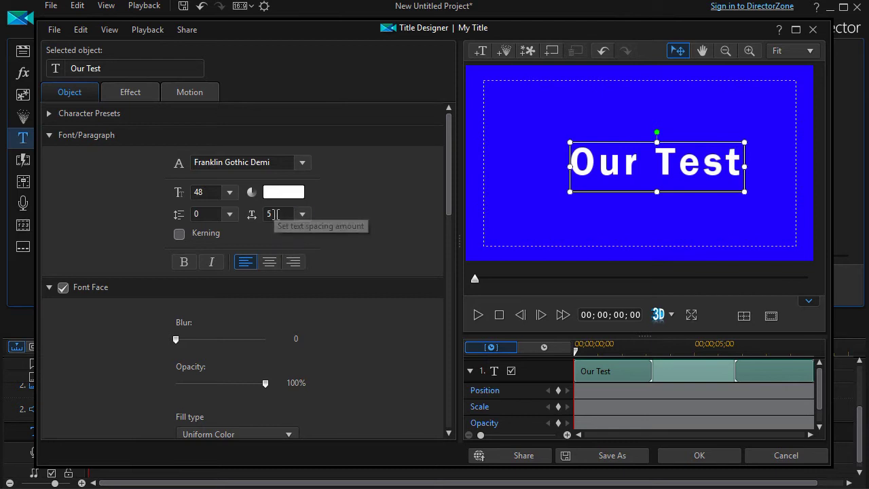
click(303, 214)
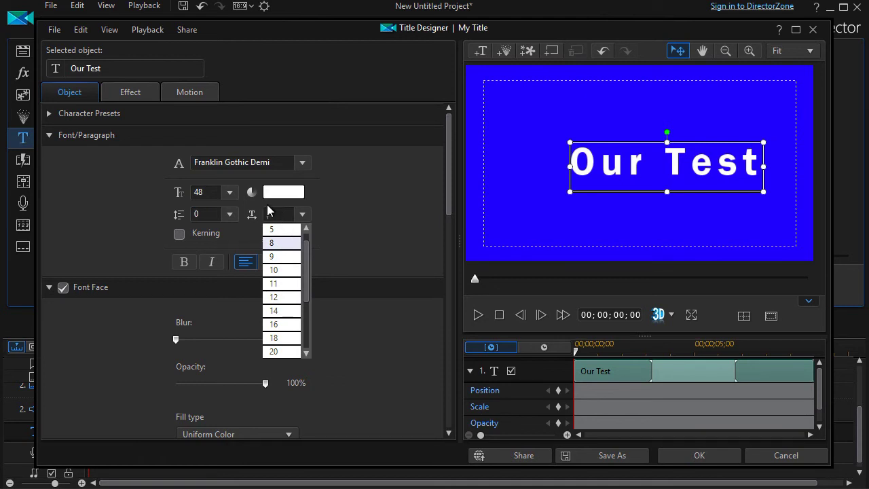
scroll(269, 210, down, 5)
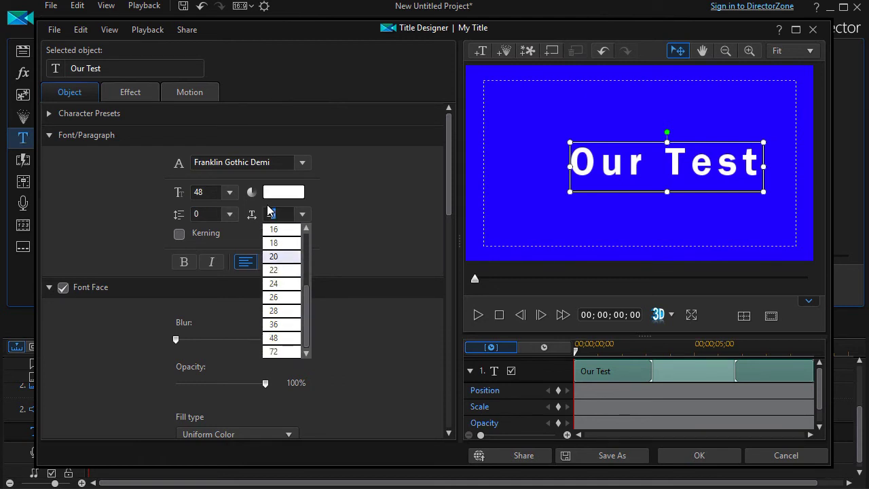
text(2)
key(Return)
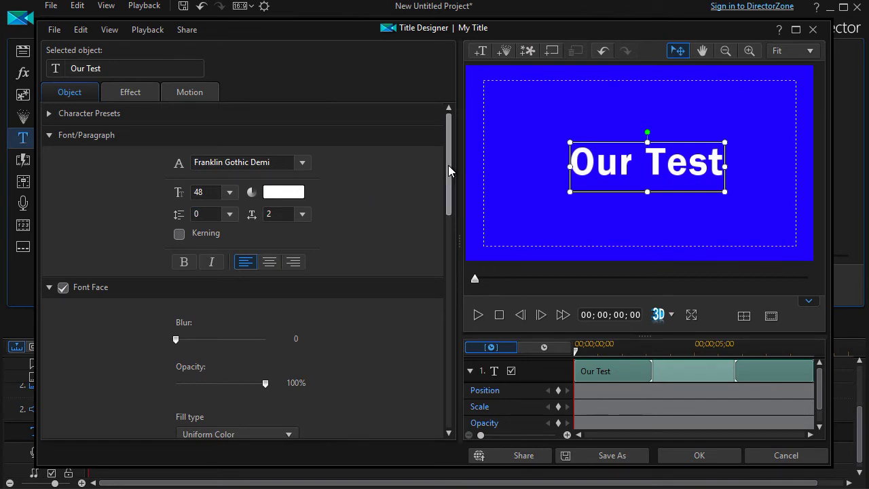
drag(449, 165, 451, 187)
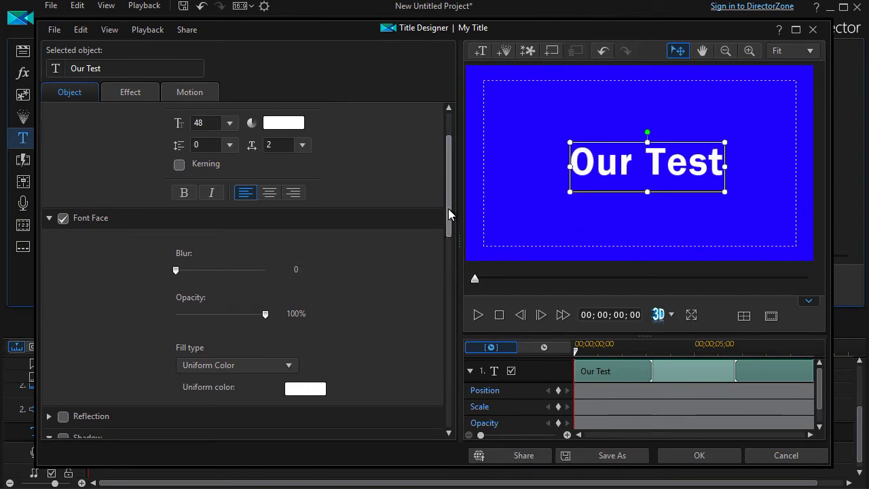
Enable a drop shadow on the title with distance 2.8 and blur 1.
drag(449, 214, 438, 299)
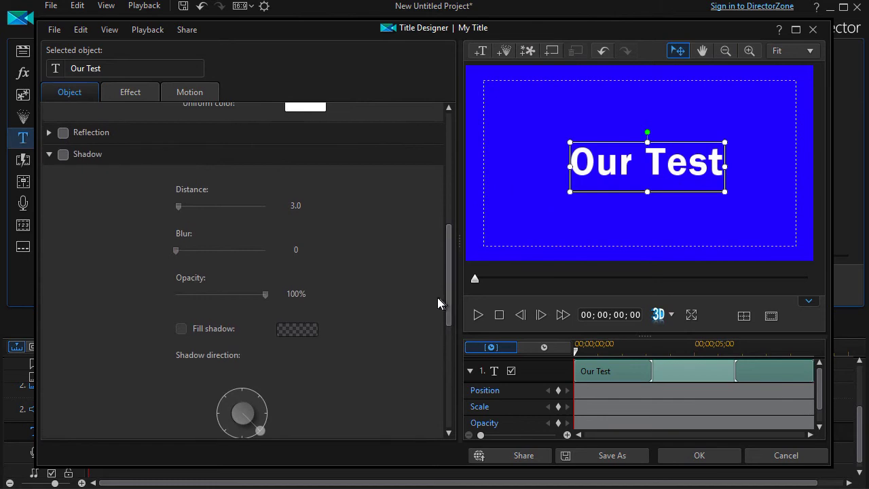
click(63, 155)
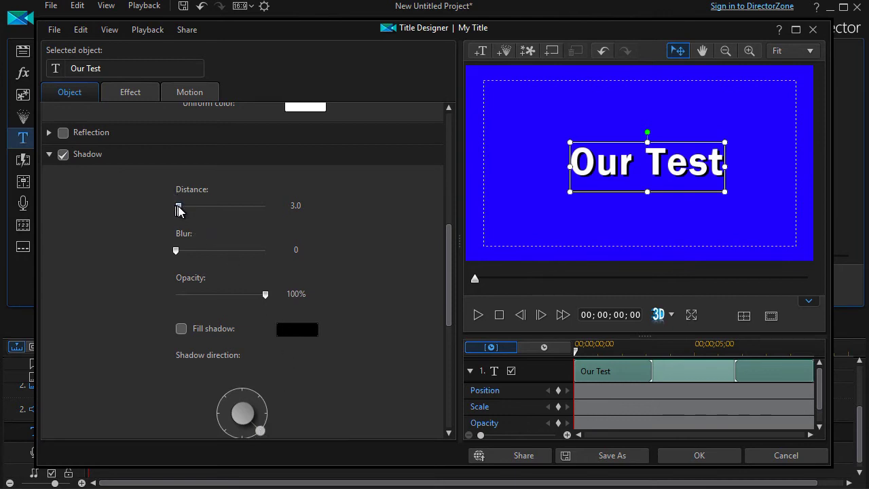
mouse_move(178, 210)
mouse_down()
mouse_move(201, 216)
mouse_move(178, 213)
mouse_up()
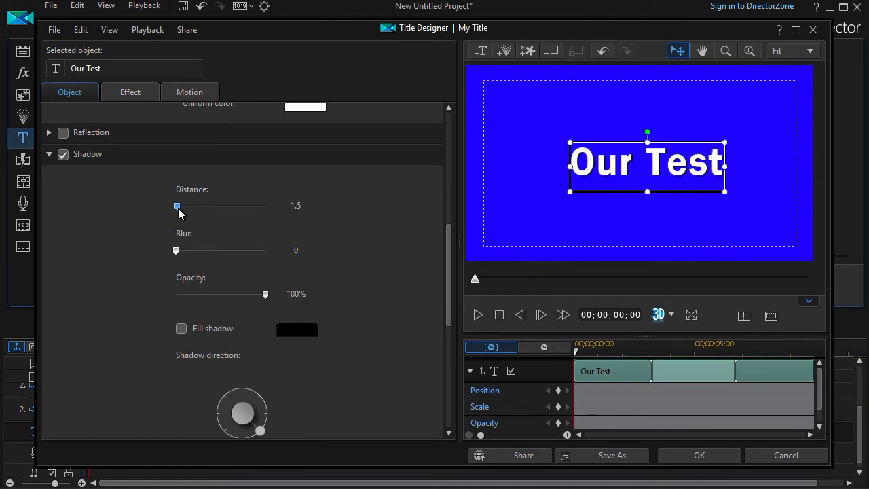
click(295, 205)
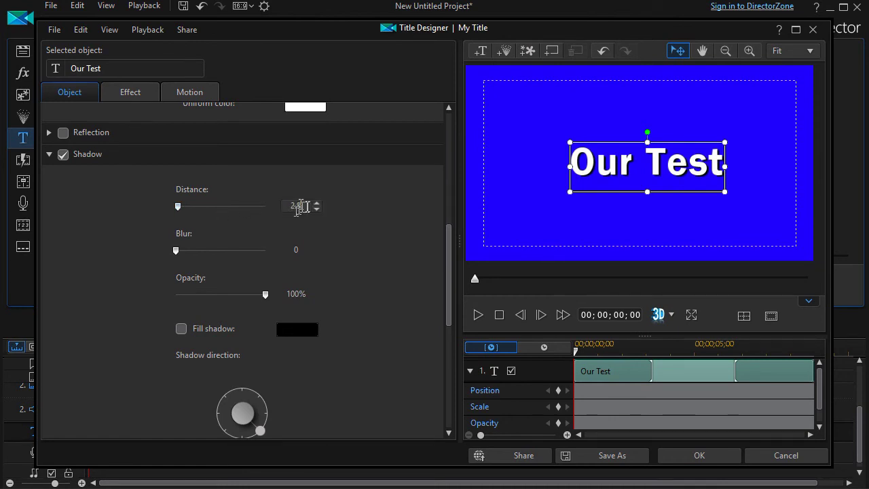
text(2.3)
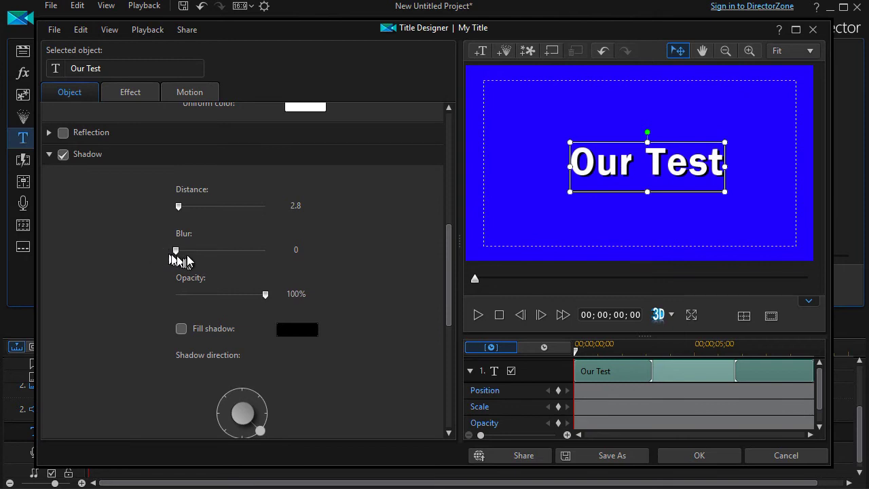
drag(176, 250, 186, 252)
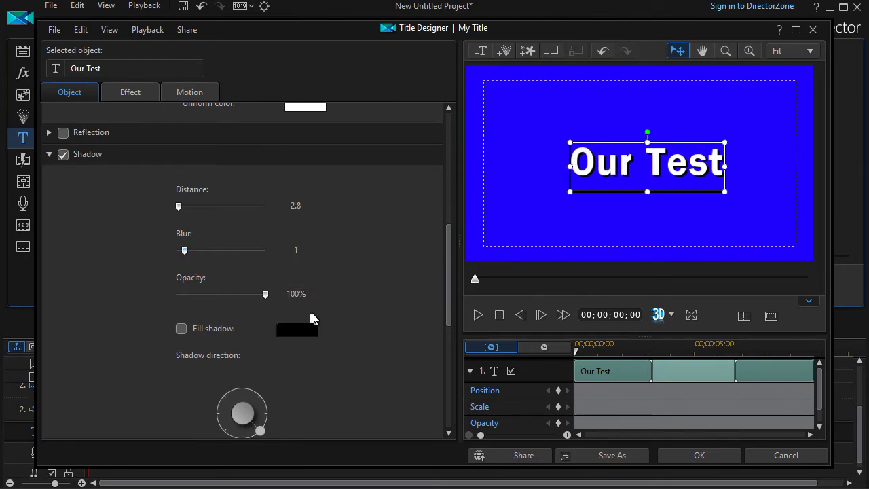
drag(450, 266, 448, 359)
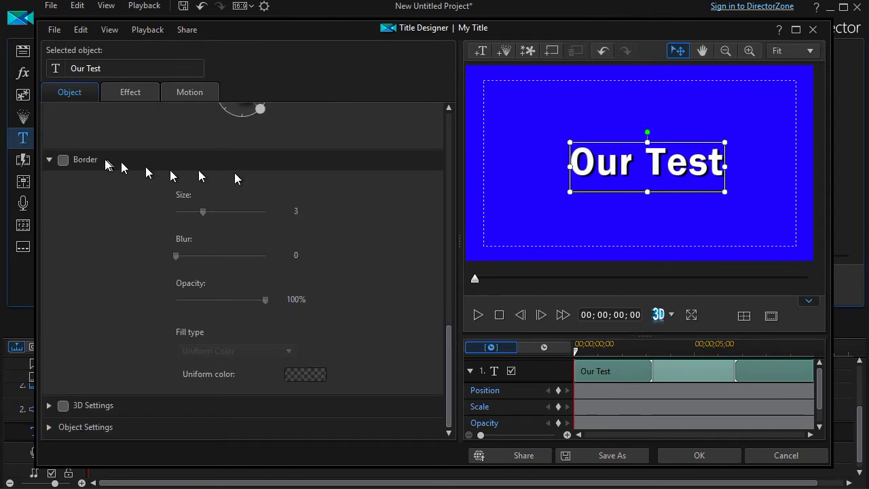
Add a black border of size 1 around the Our Test lettering.
click(63, 161)
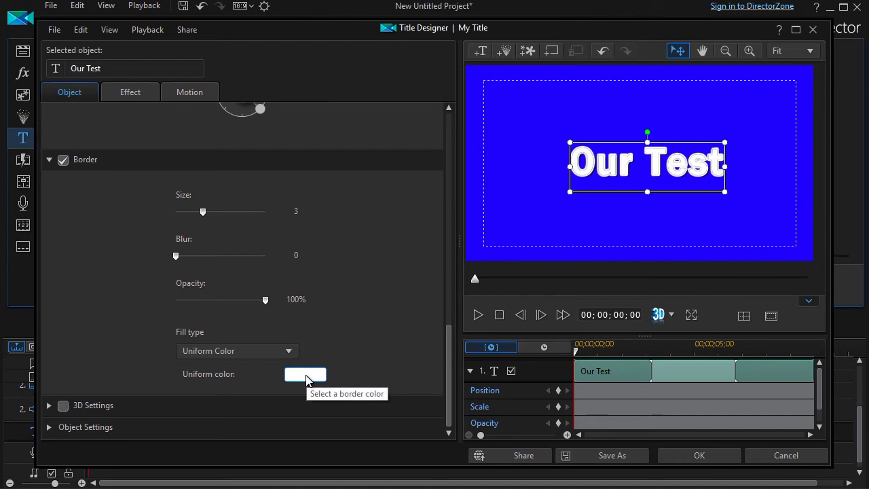
click(305, 379)
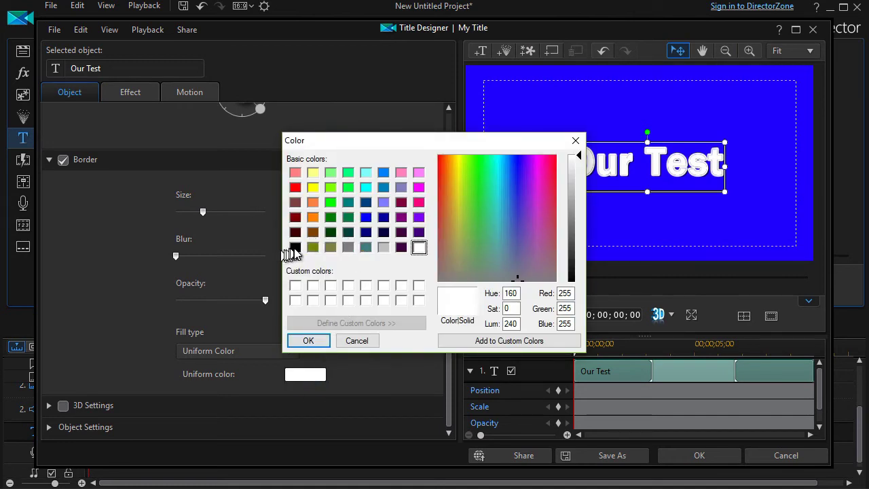
click(294, 252)
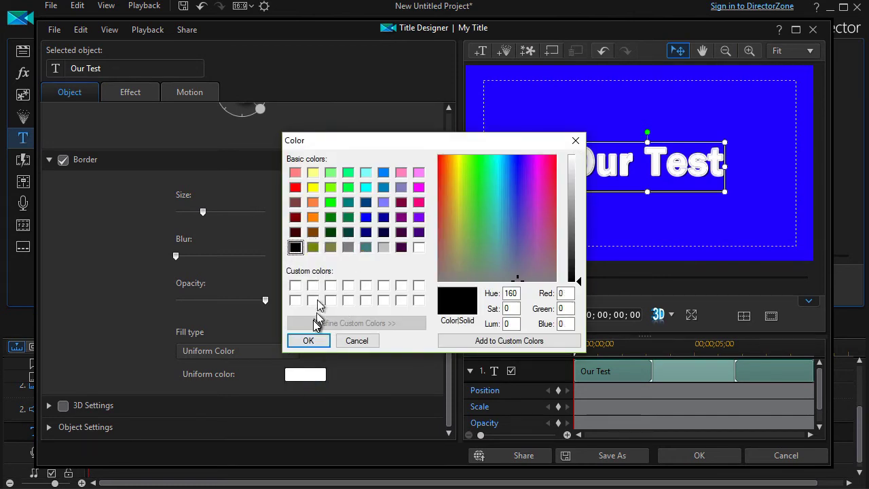
click(314, 339)
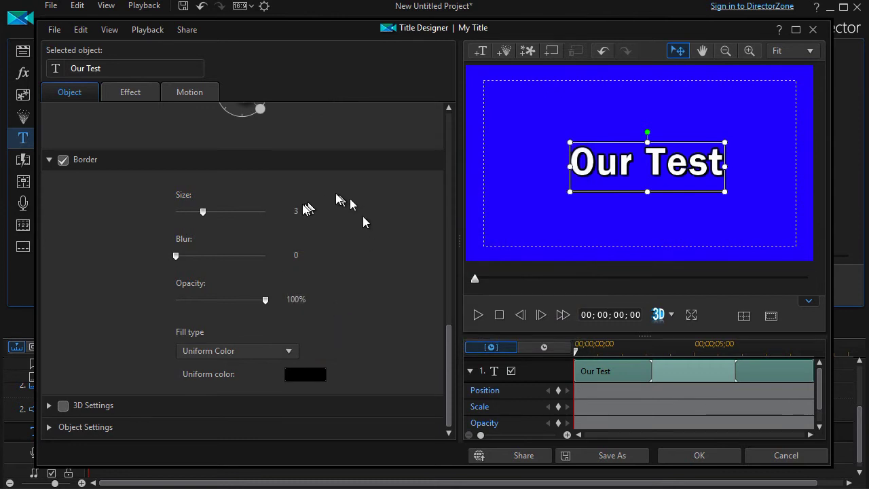
drag(201, 210, 182, 214)
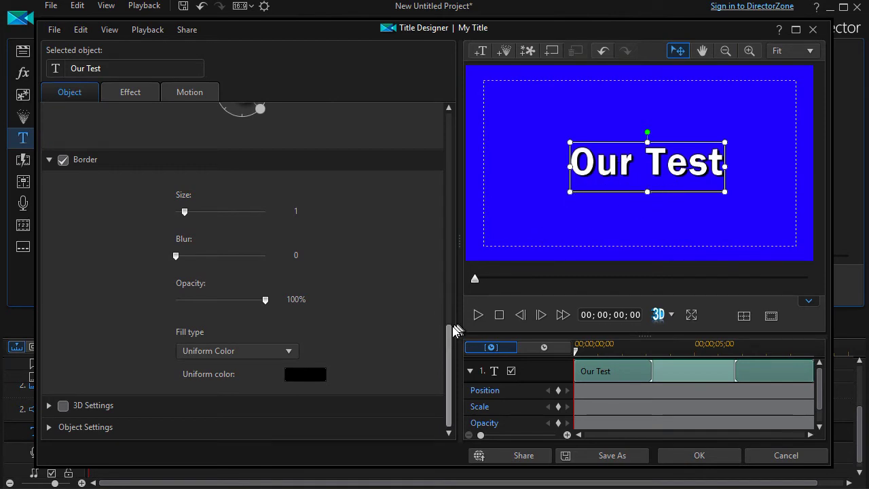
drag(448, 333, 466, 80)
Change the title font to Arial Rounded MT Bold.
click(302, 163)
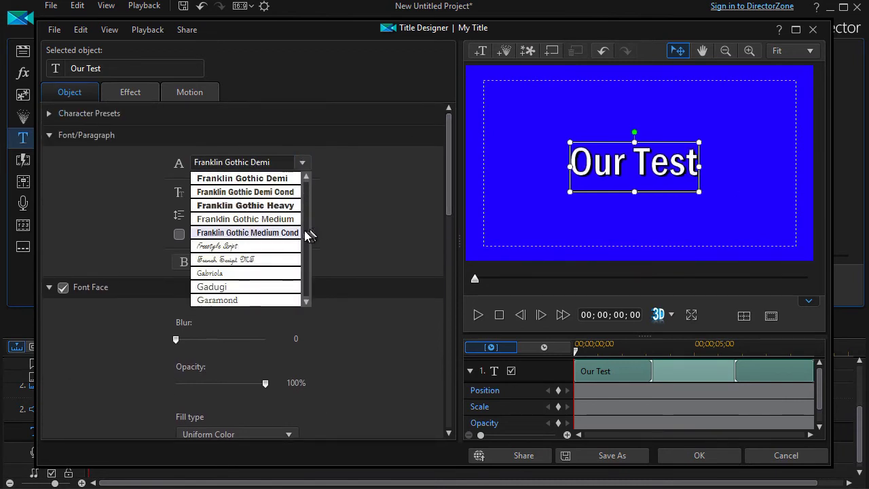
scroll(305, 231, up, 5)
scroll(305, 231, up, 5)
scroll(305, 227, down, 3)
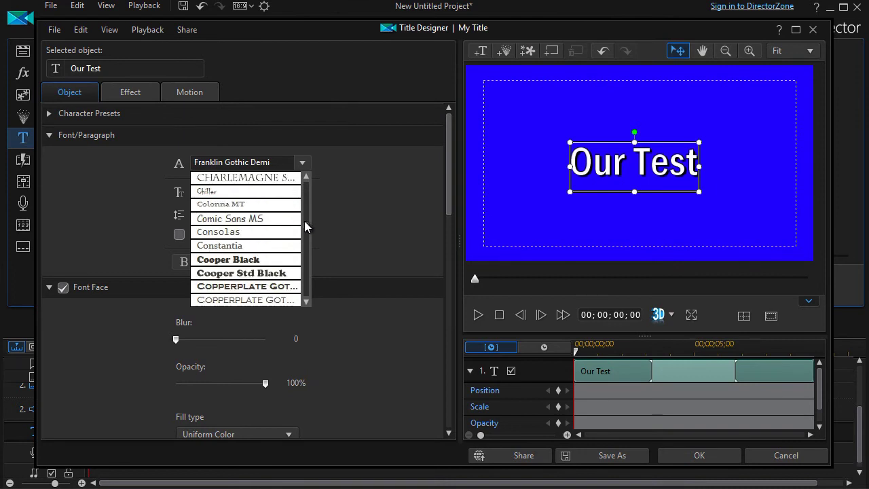
scroll(304, 221, up, 6)
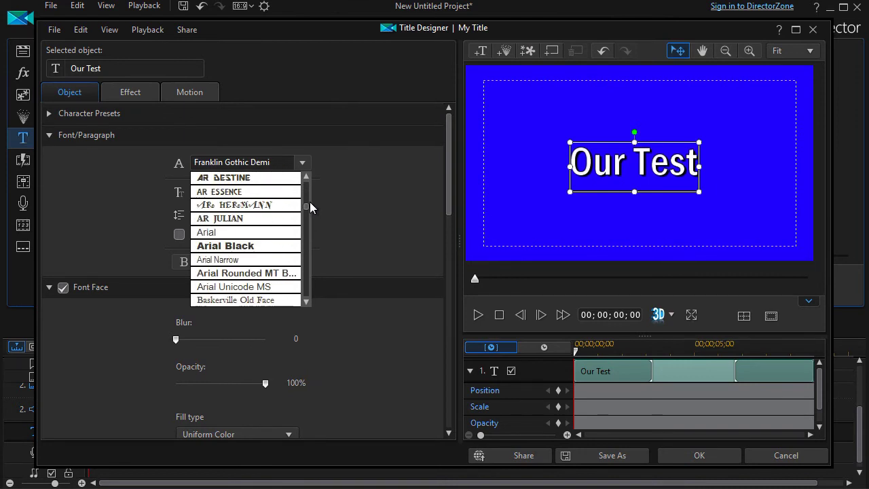
click(252, 273)
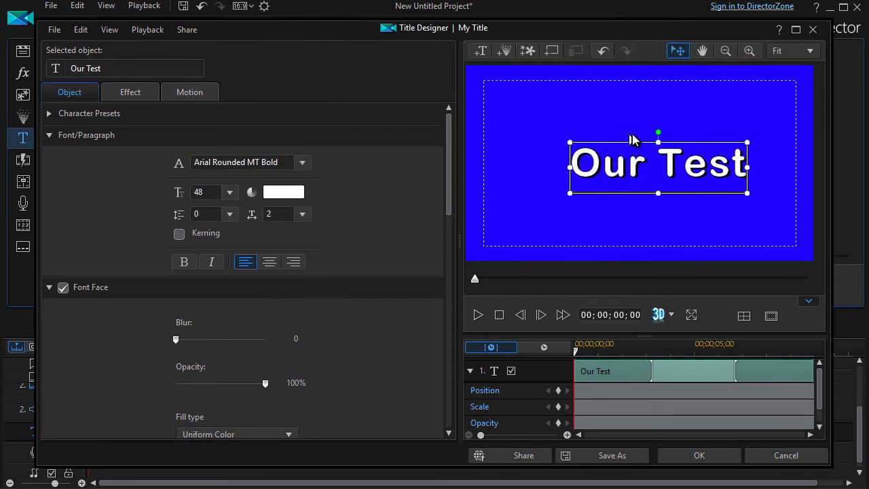
Nudge the title slightly left, reapply its font size and make the text bold.
drag(625, 141, 609, 140)
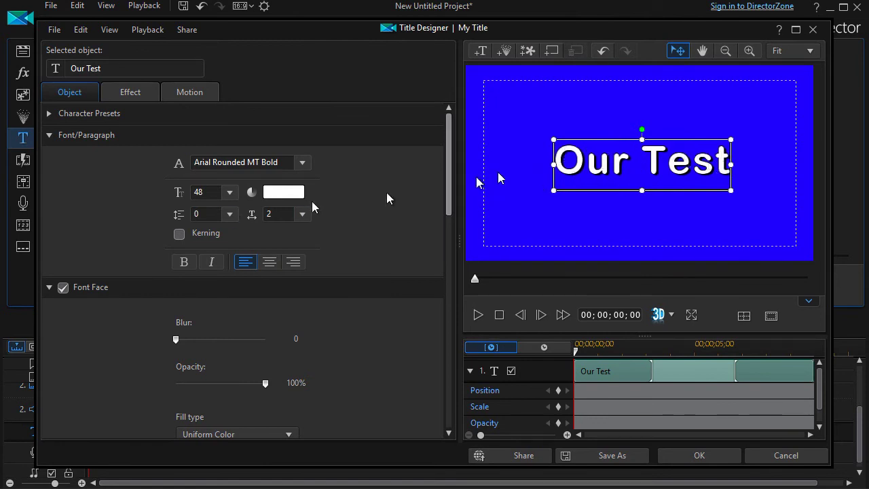
click(229, 193)
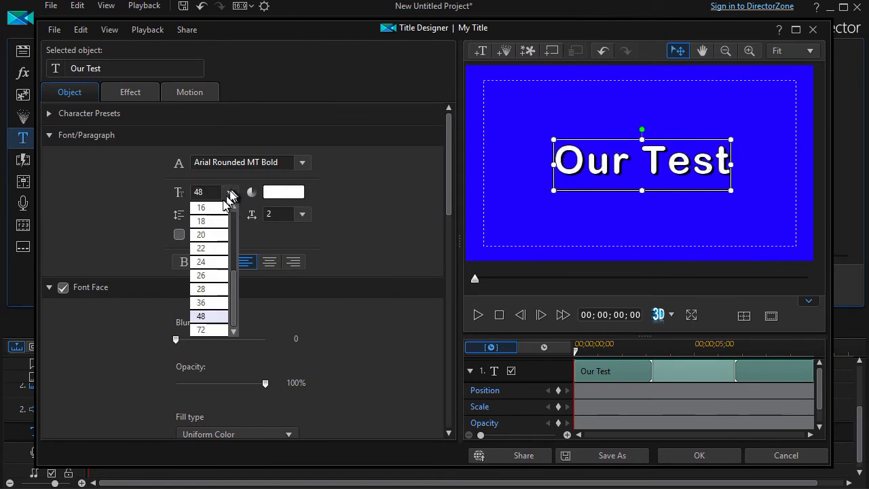
click(208, 252)
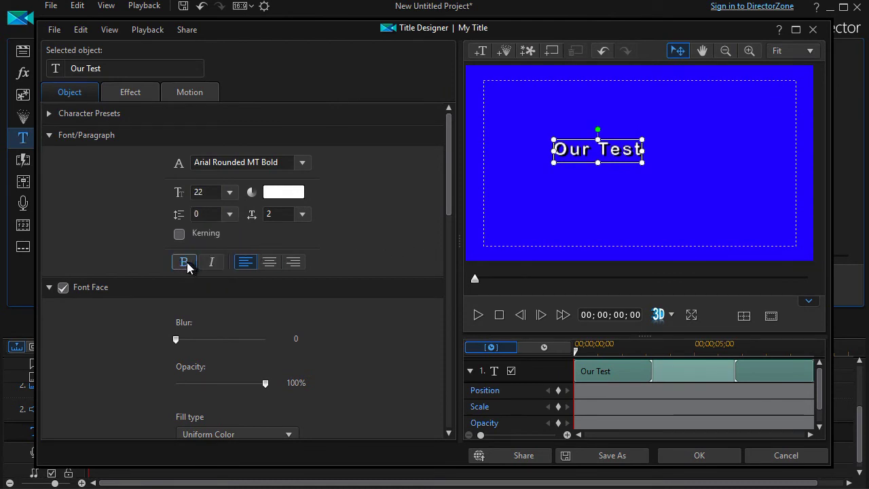
click(188, 262)
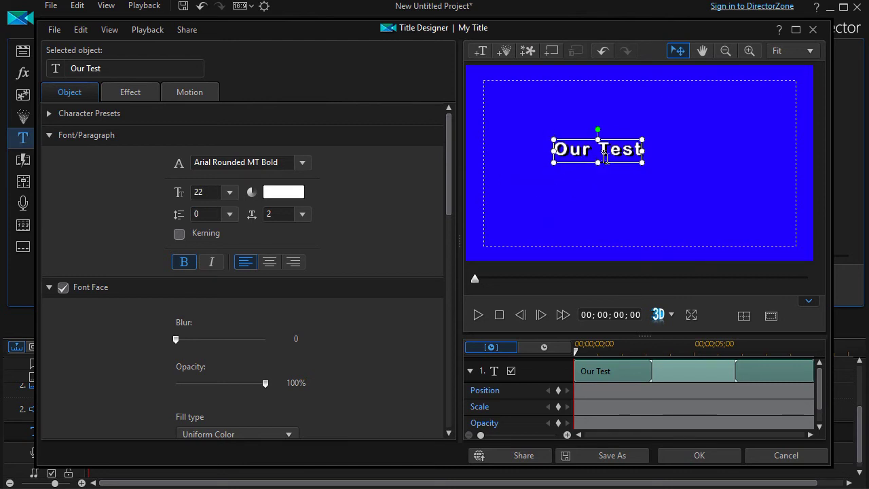
Save the design as a 'My Standard' title template and close the Title Designer.
click(596, 456)
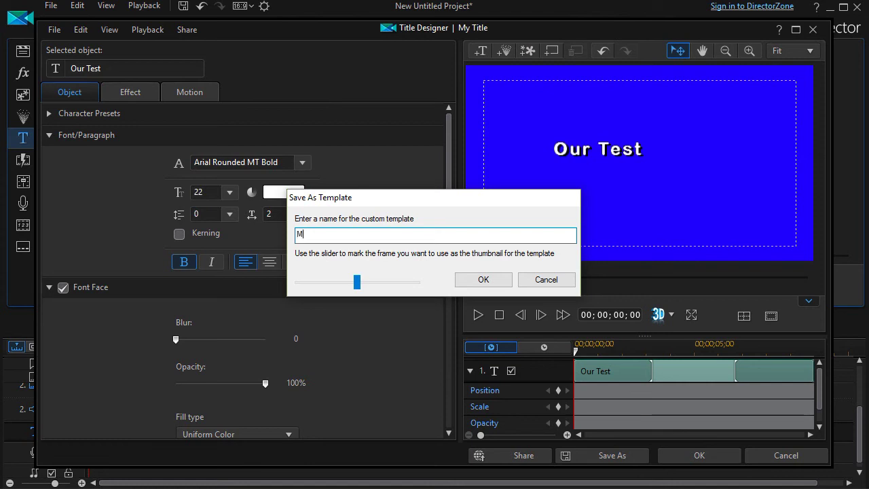
text(My Standard)
click(499, 279)
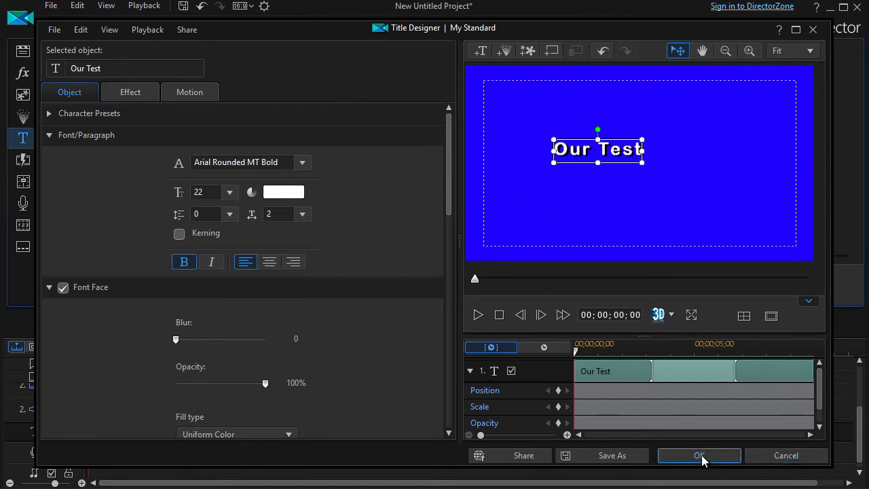
click(788, 456)
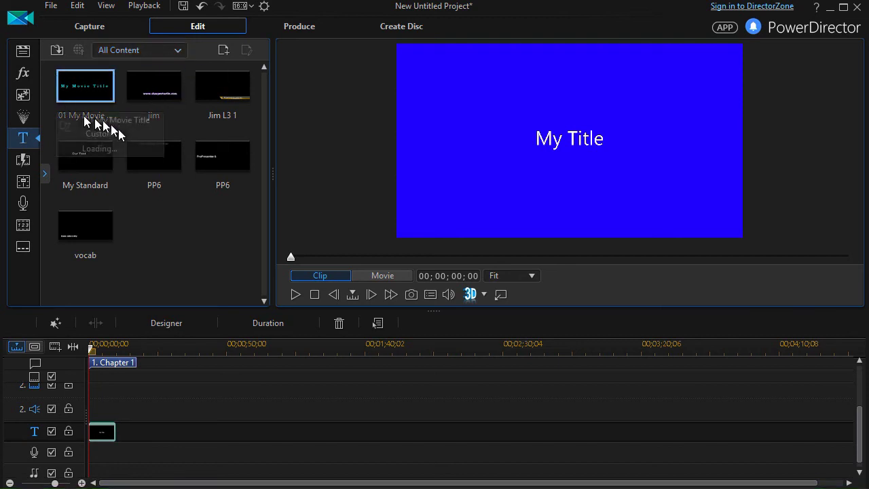
Place the custom My Standard title on the title track at 00;00;43;23.
click(175, 54)
click(125, 78)
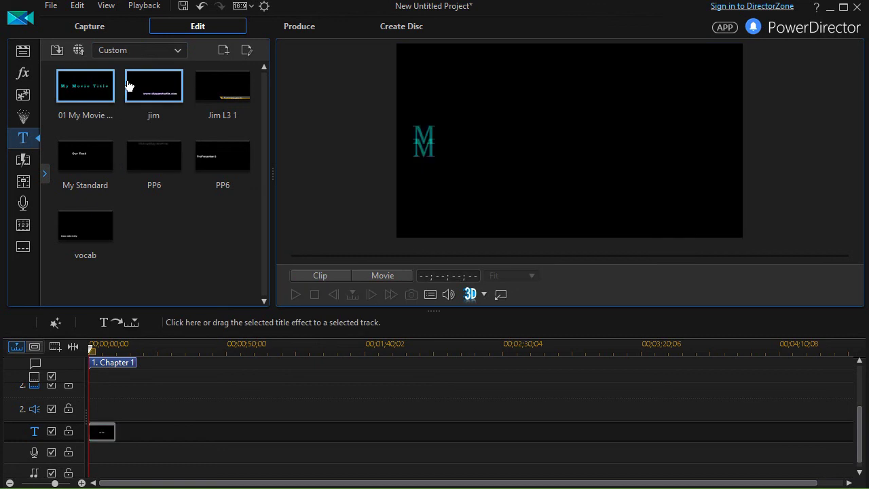
click(90, 165)
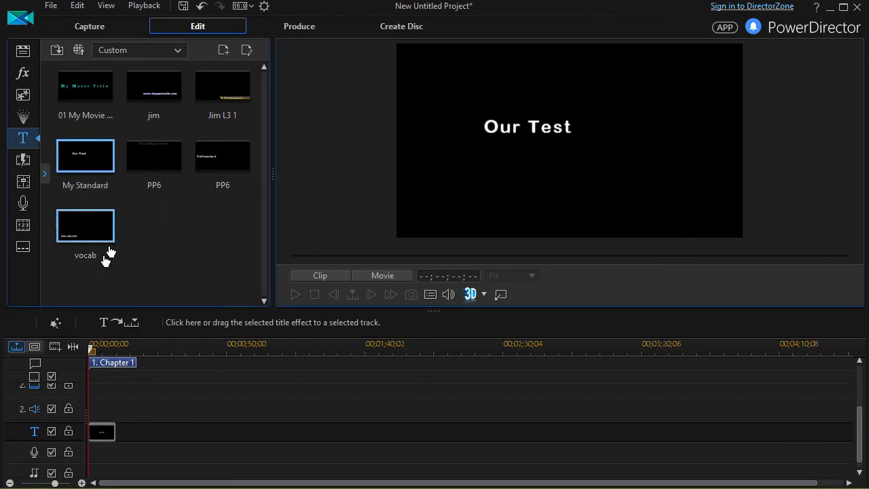
drag(81, 152, 216, 438)
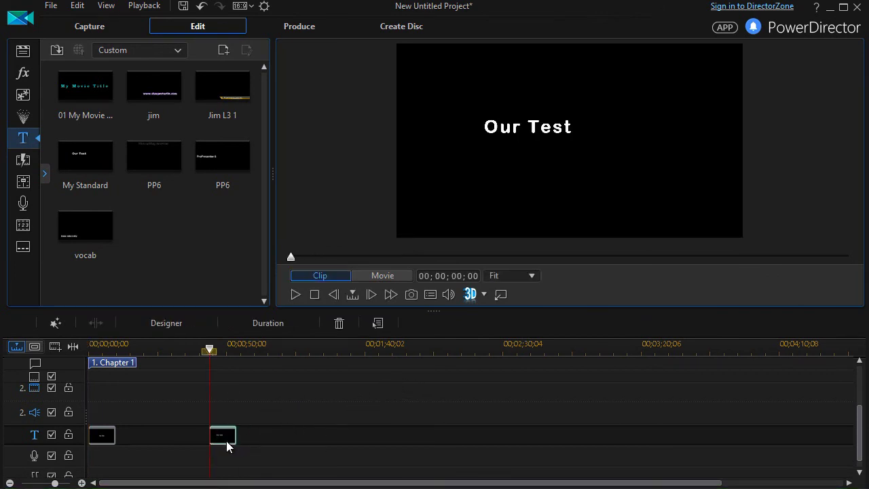
Replace the second title clip's 'Our Test' text with 'Here we go again'.
double_click(226, 439)
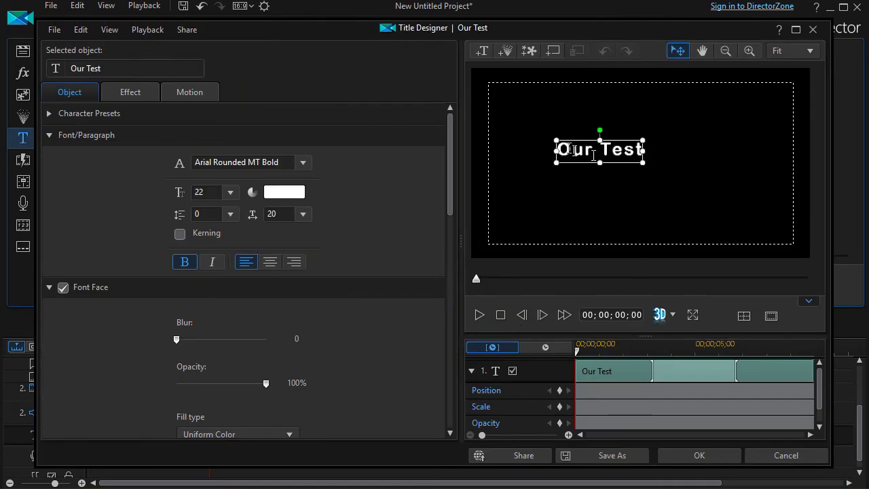
drag(558, 150, 699, 150)
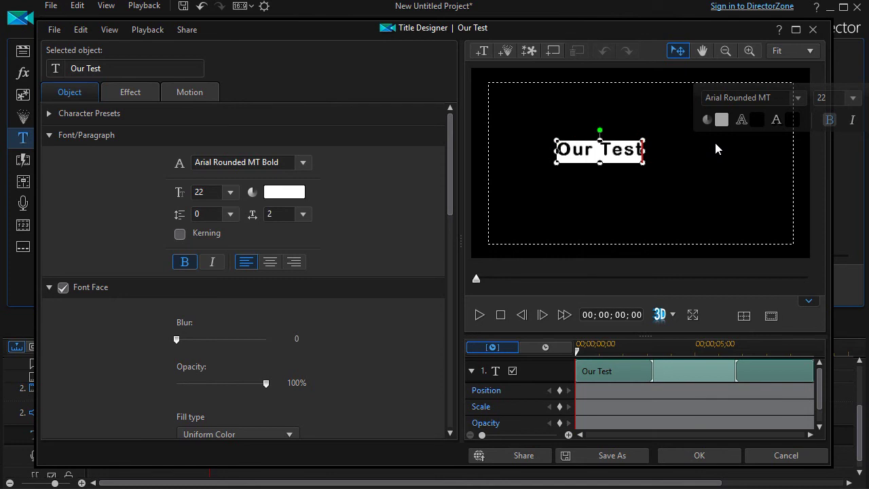
text(Here we go again)
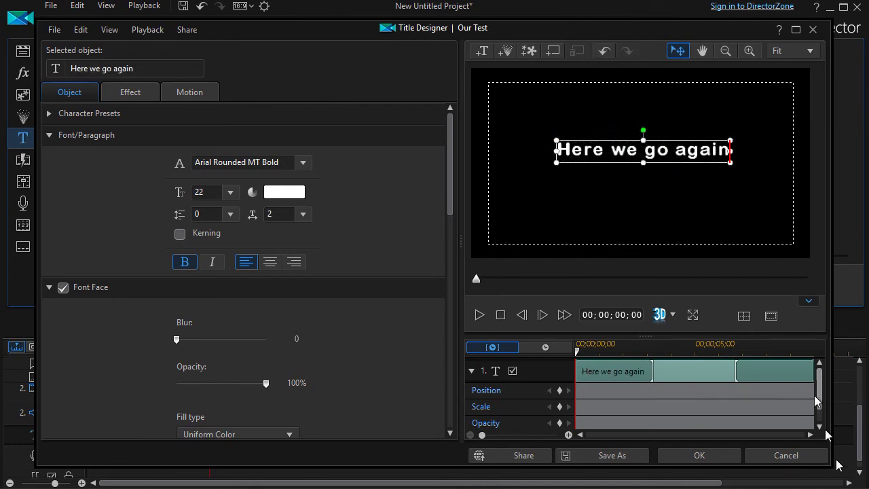
click(701, 457)
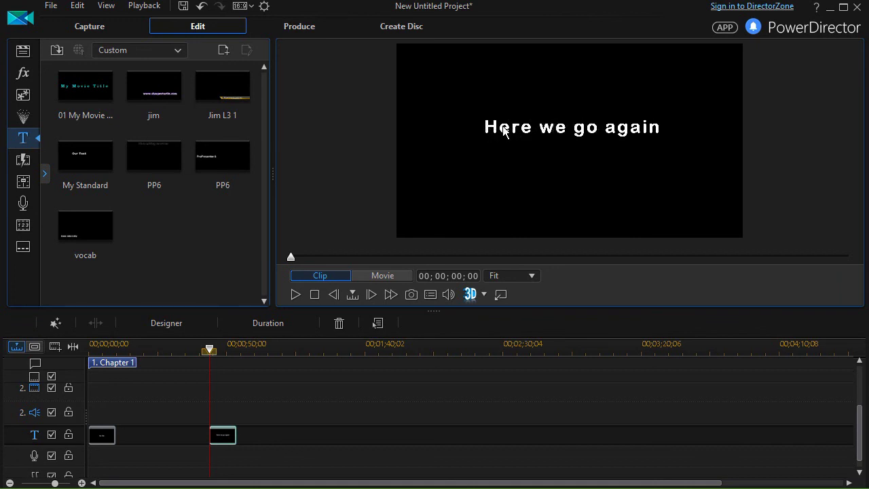
click(178, 51)
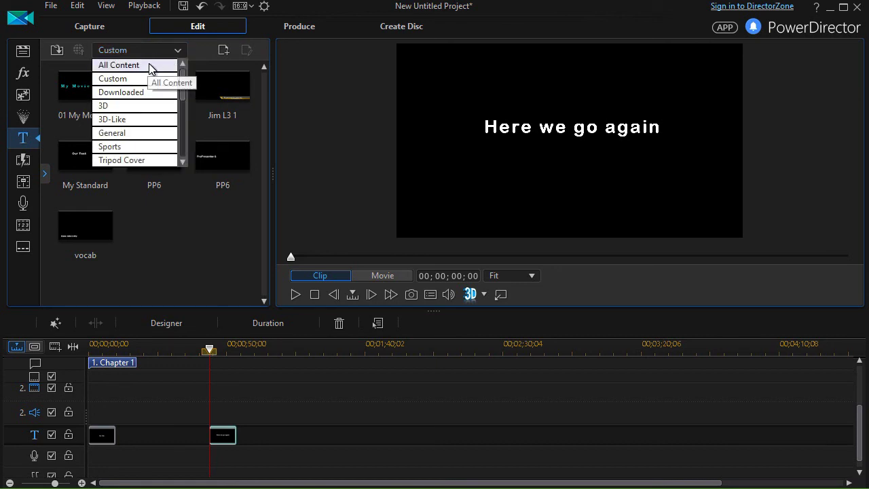
click(160, 66)
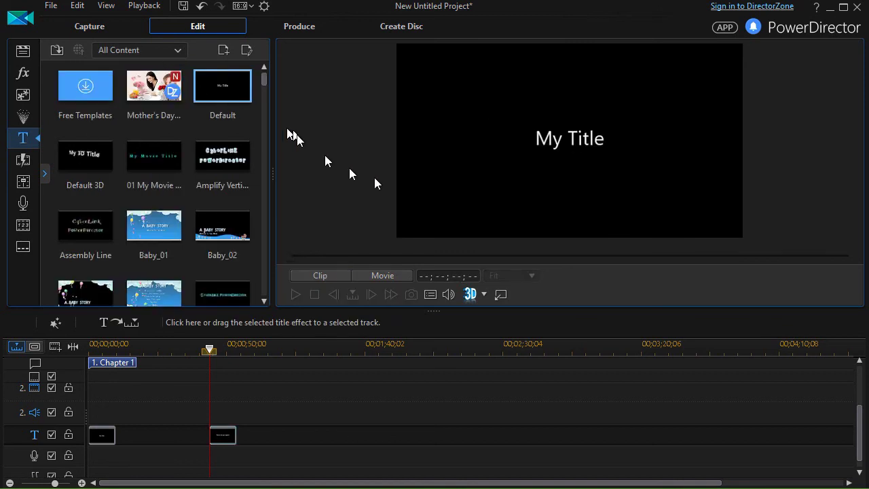
mouse_move(262, 79)
mouse_down()
mouse_move(258, 155)
mouse_move(258, 139)
mouse_up()
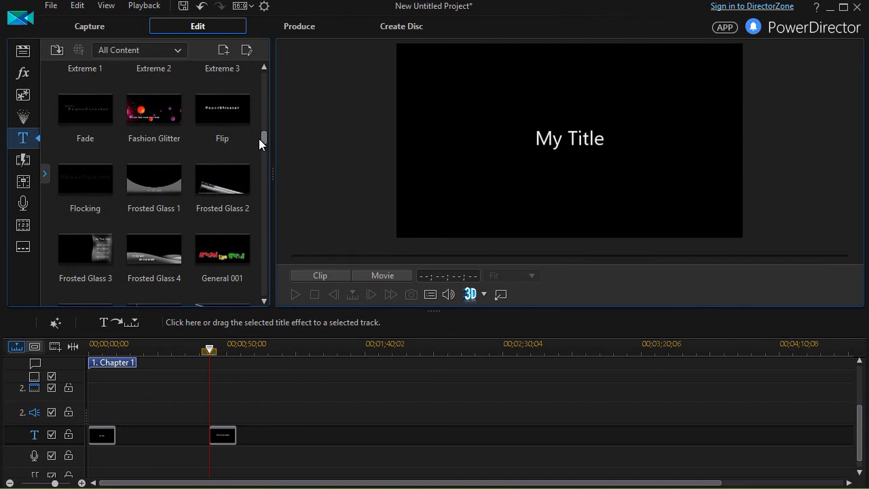
drag(259, 139, 254, 171)
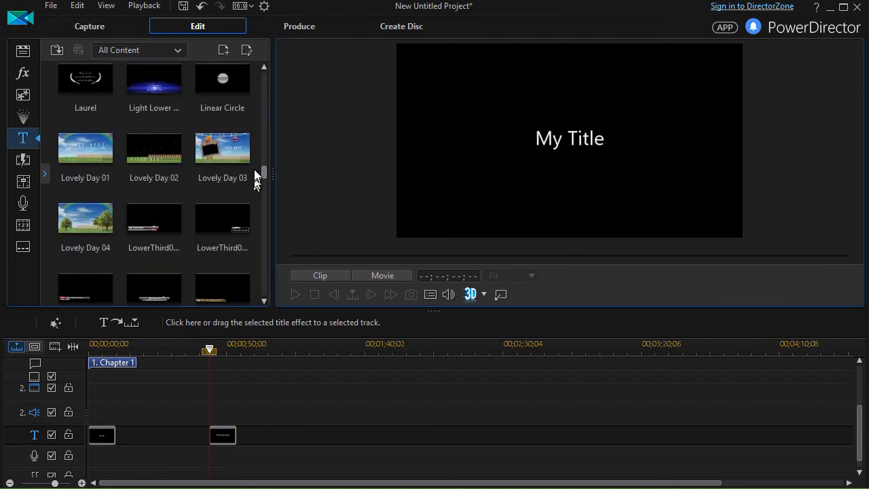
click(178, 50)
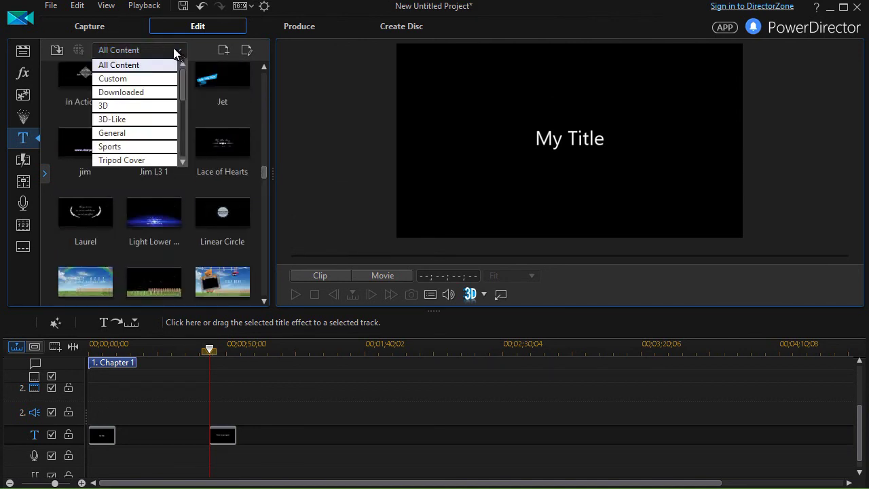
click(149, 77)
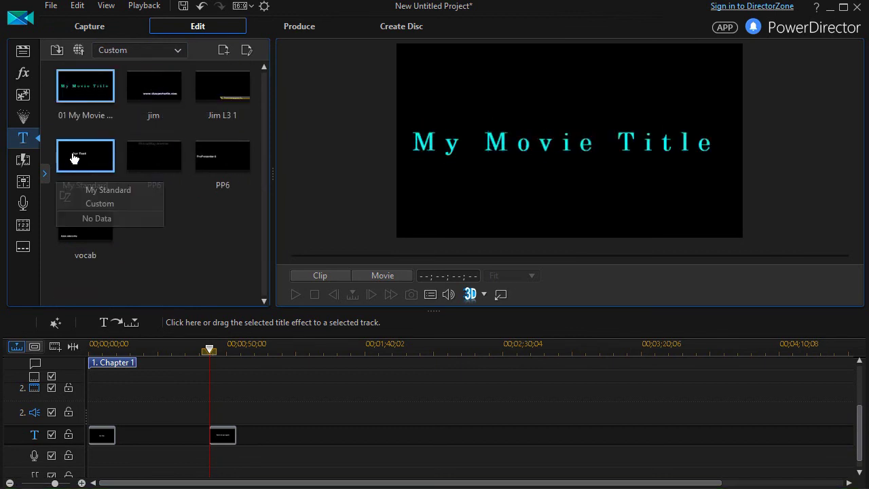
Delete the My Standard template, move 'Here we go again' to track 2 near 00;00;19, playhead to ~5 s.
right_click(74, 158)
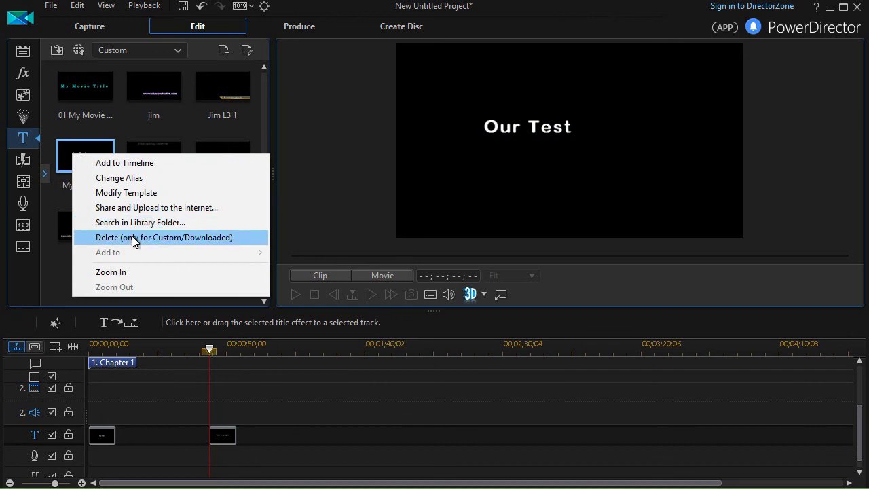
click(135, 238)
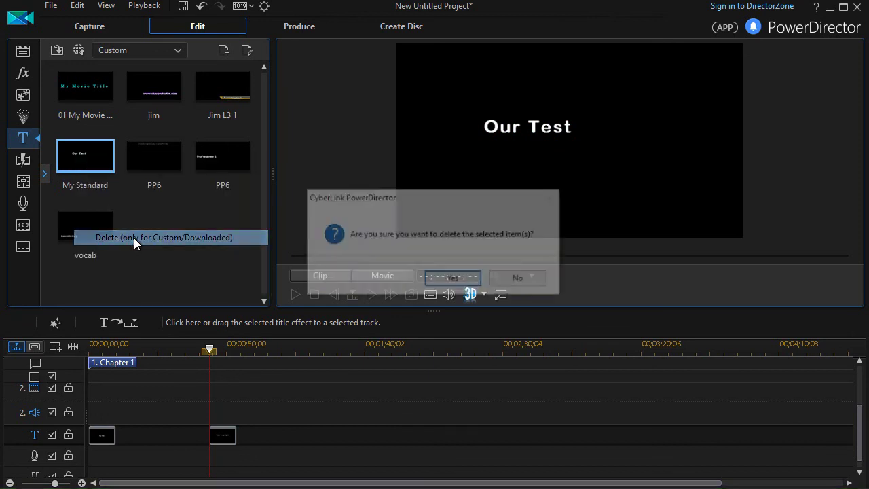
click(454, 280)
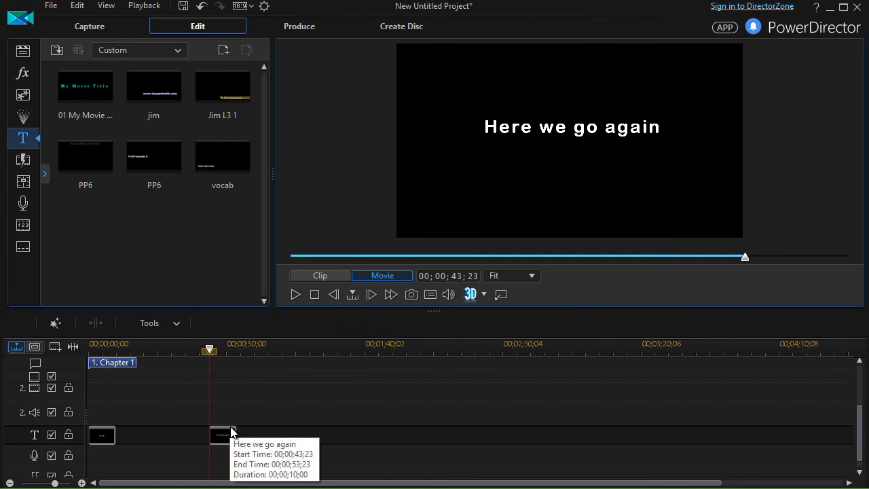
drag(231, 432, 163, 389)
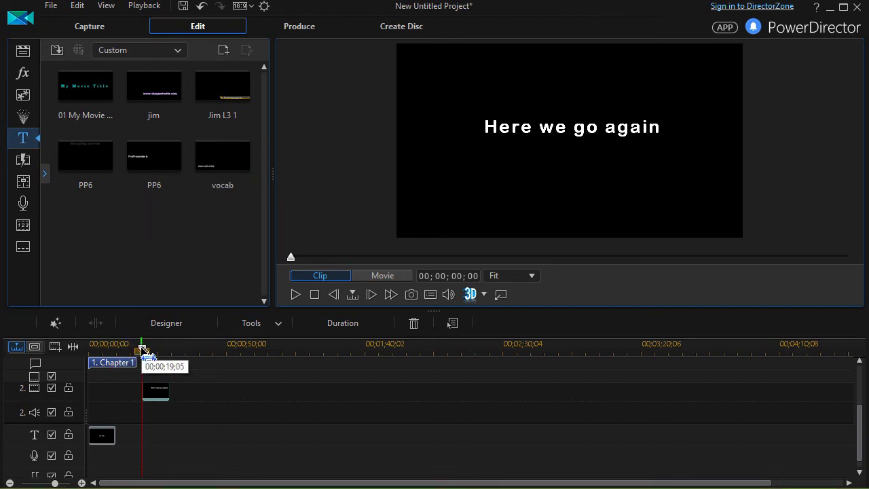
drag(144, 350, 104, 360)
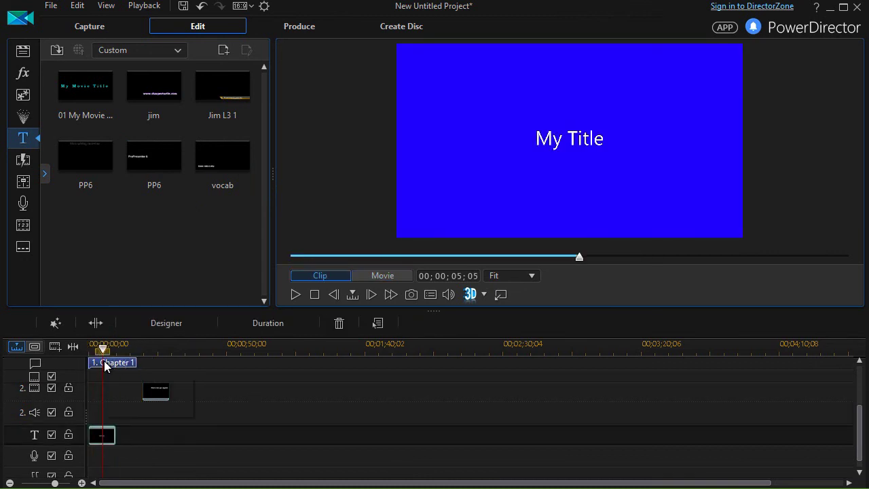